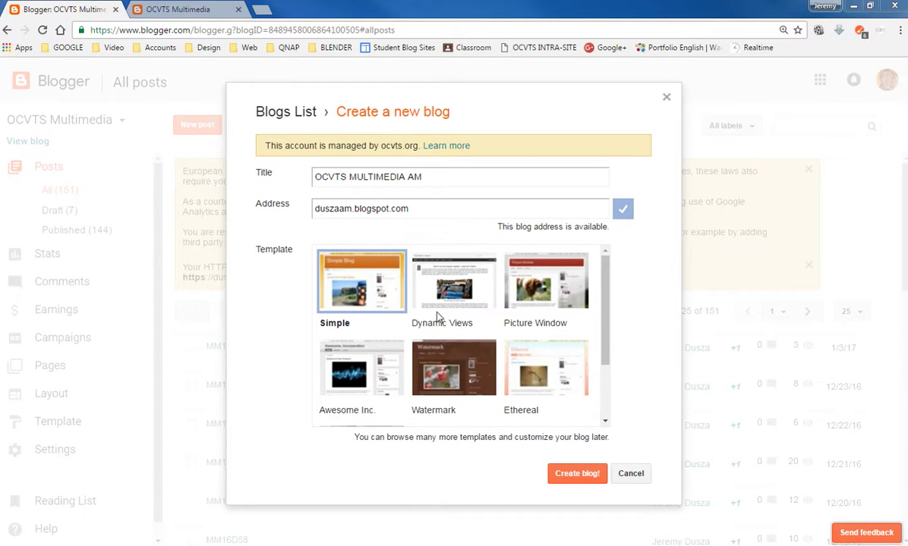
# - Create the OCVTS MULTIMEDIA AM blog with the Simple template and decline the domain name offer
pyautogui.moveTo(606, 312)
pyautogui.mouseDown()
pyautogui.moveTo(609, 362)
pyautogui.moveTo(608, 300)
pyautogui.mouseUp()
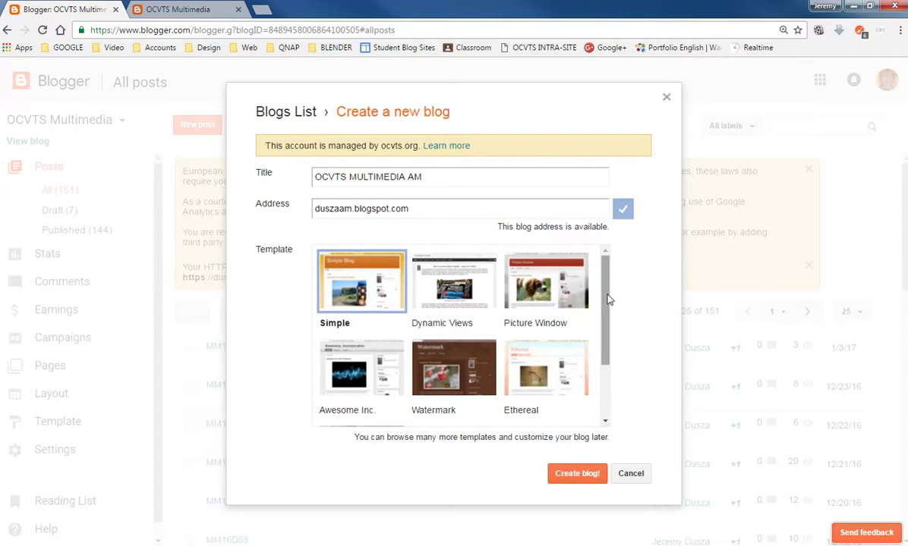
pyautogui.click(577, 474)
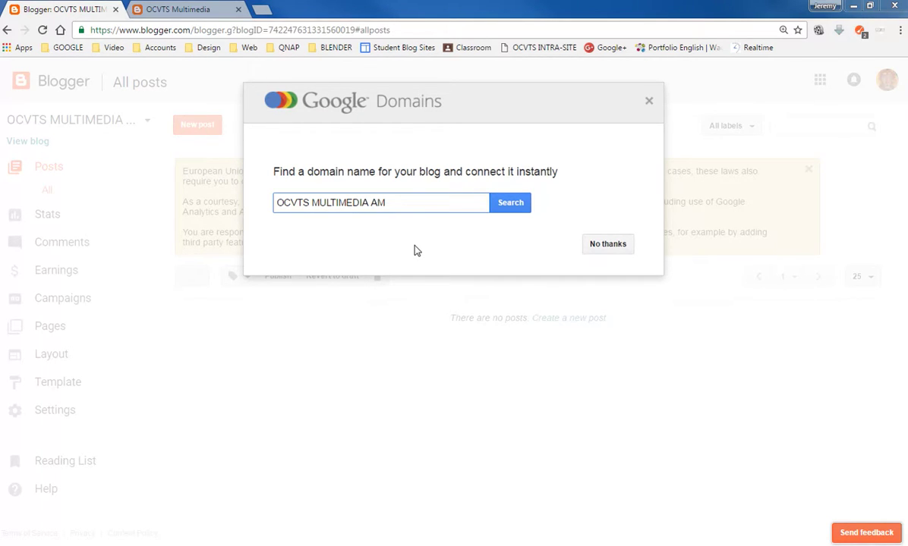
pyautogui.click(606, 245)
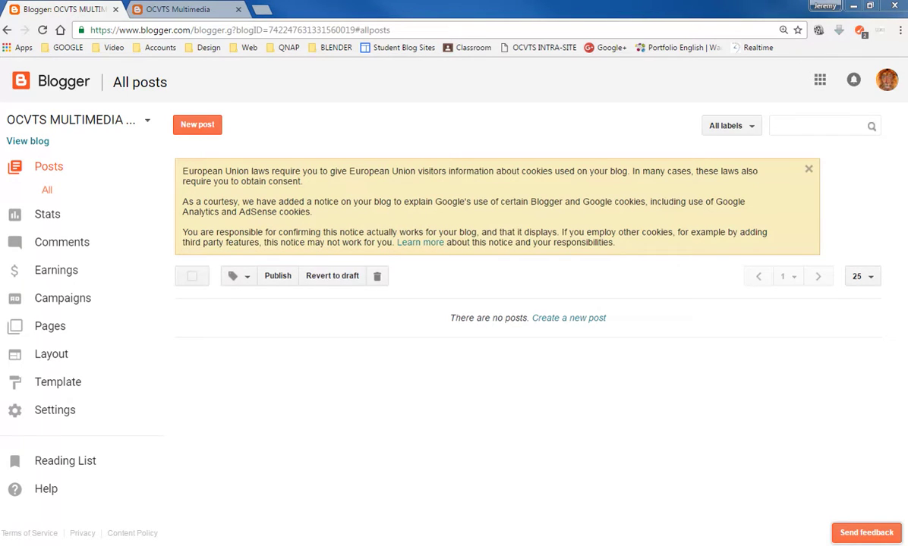
# - Start a new post and title it "Start of my blog"
pyautogui.click(213, 131)
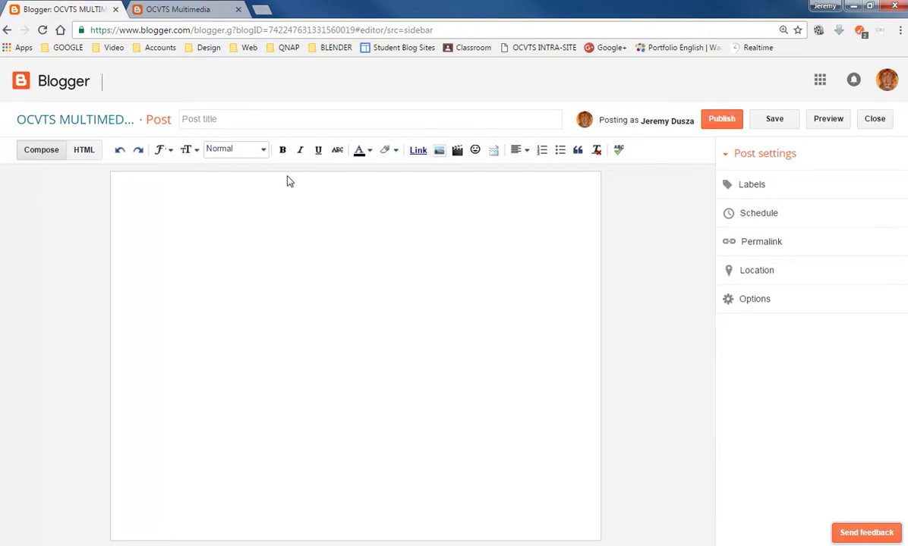
pyautogui.click(192, 121)
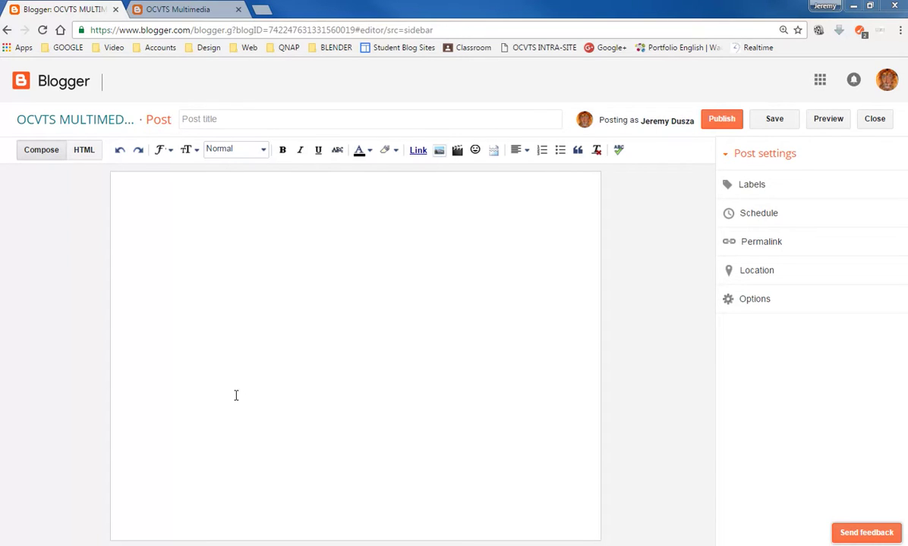
pyautogui.click(219, 120)
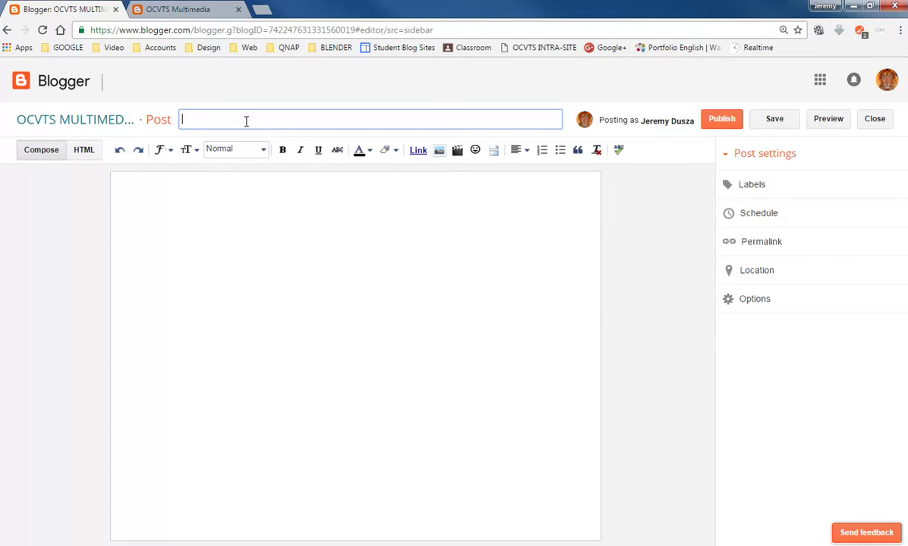
pyautogui.write('Start ')
pyautogui.write('of the')
pyautogui.press('BackSpace')
pyautogui.press('BackSpace')
pyautogui.press('BackSpace')
pyautogui.press('BackSpace')
pyautogui.write('my blog')
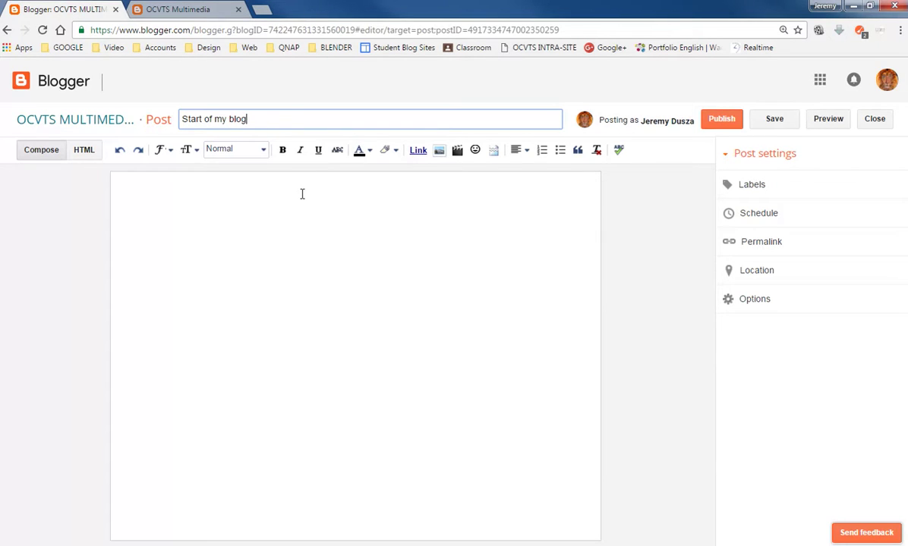
# - Copy the OBJECTIVES heading and "Learn how to code web pages" from the OCVTS Multimedia blog into the post body
pyautogui.click(170, 198)
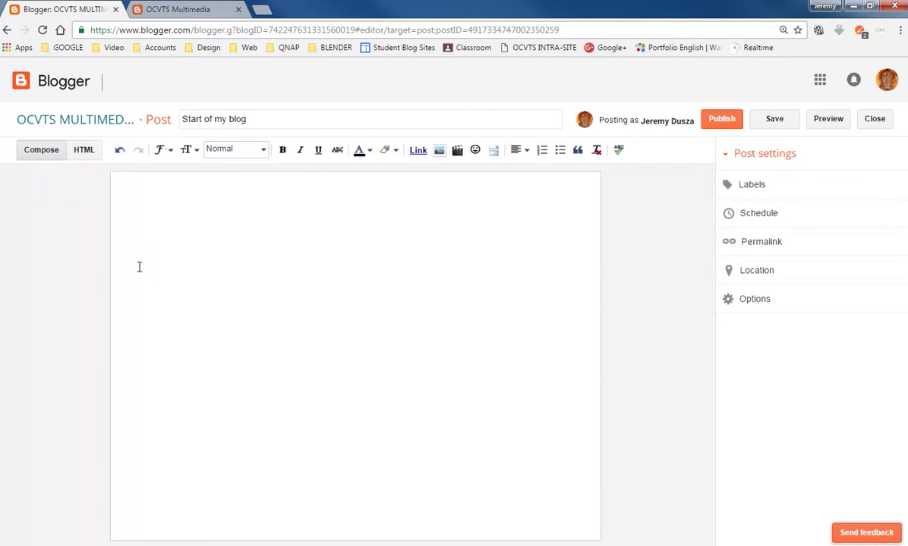
pyautogui.click(174, 11)
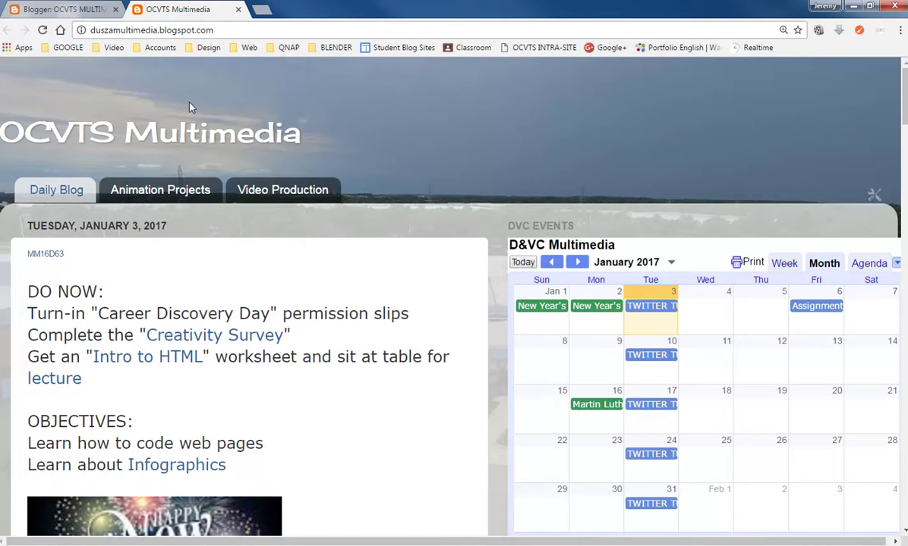
pyautogui.scroll(-1, 198, 205)
pyautogui.scroll(-2, 199, 205)
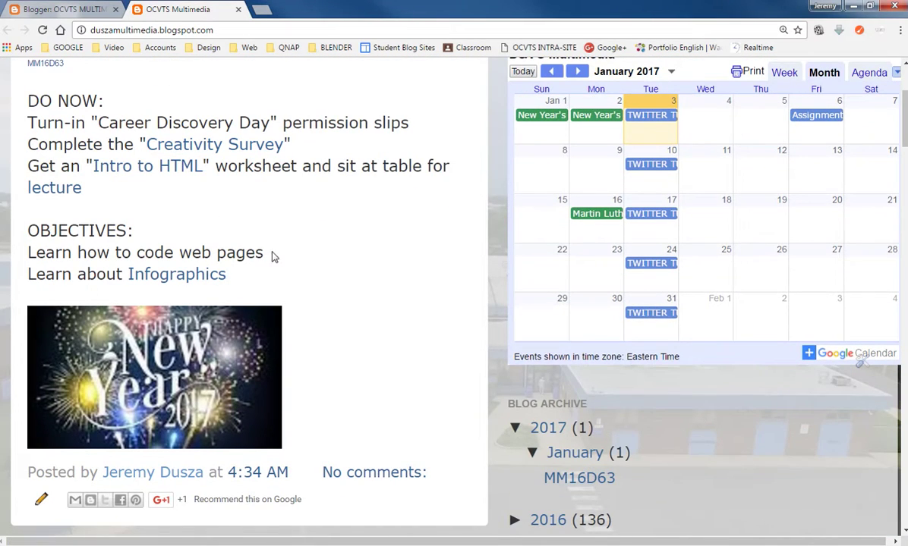
pyautogui.moveTo(264, 252); pyautogui.dragTo(27, 233)
pyautogui.hotkey('ctrl', 'c')
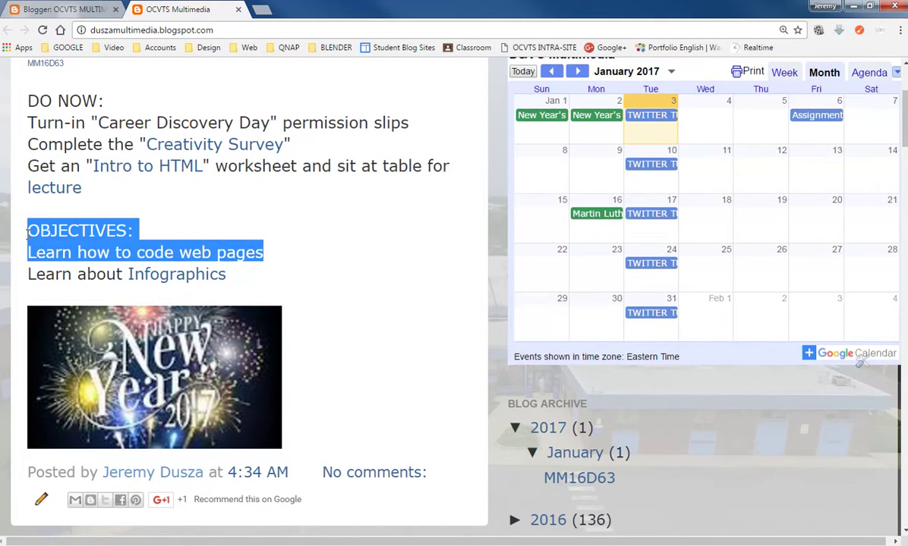
pyautogui.click(64, 9)
pyautogui.click(132, 185)
pyautogui.hotkey('ctrl', 'v')
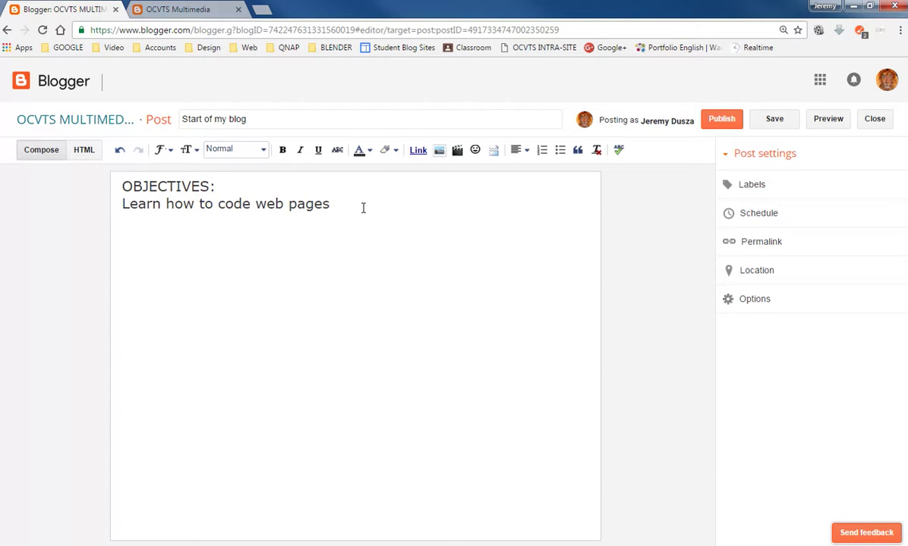
# - Add "We listened to a presentation on how the internet works, filled-in a worksheet and created this blog. I was surprised that the internet dates back to 1969."
pyautogui.write('.')
pyautogui.press('Return')
pyautogui.write('We listened to')
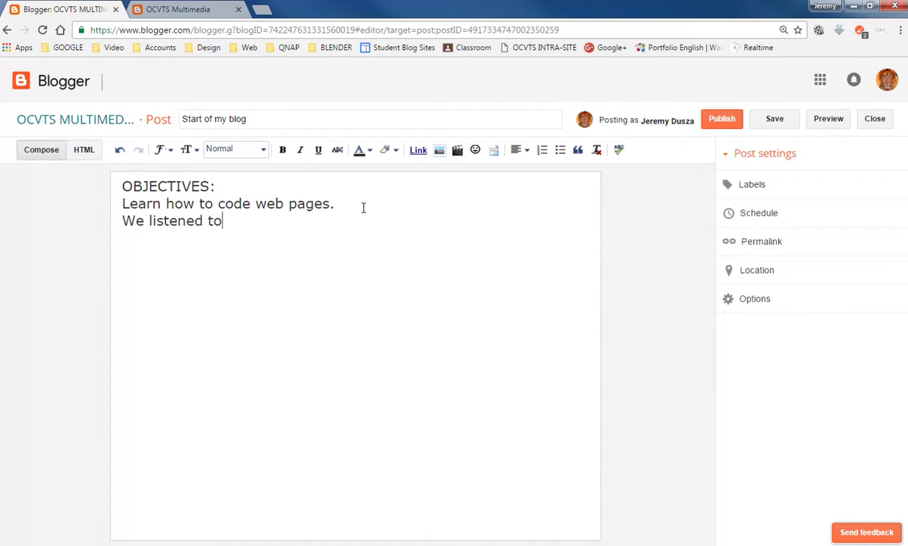
pyautogui.write(' a presenta')
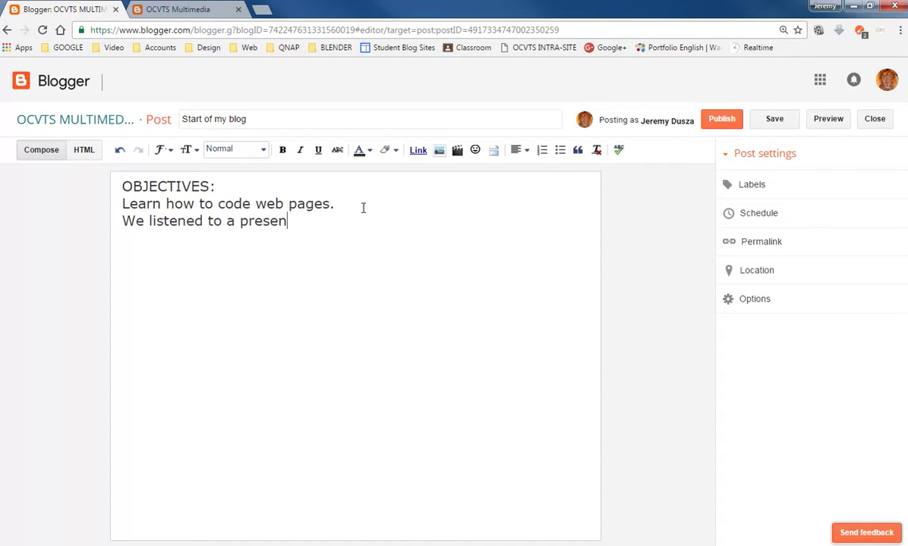
pyautogui.write('tion on th h')
pyautogui.write('ow the internet works, filled-in a worksheet and created this blog.')
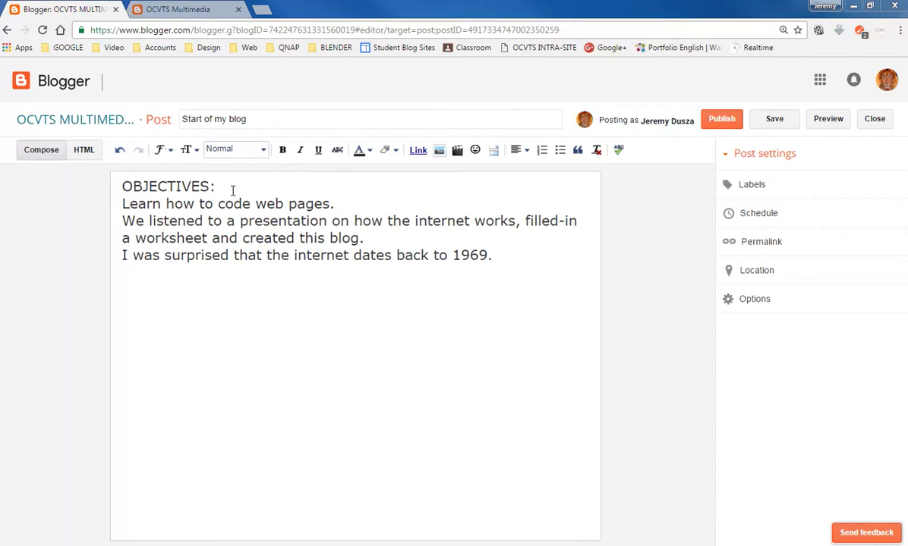
# - Make the OBJECTIVES: heading in the post body bold
pyautogui.moveTo(220, 185); pyautogui.dragTo(115, 186)
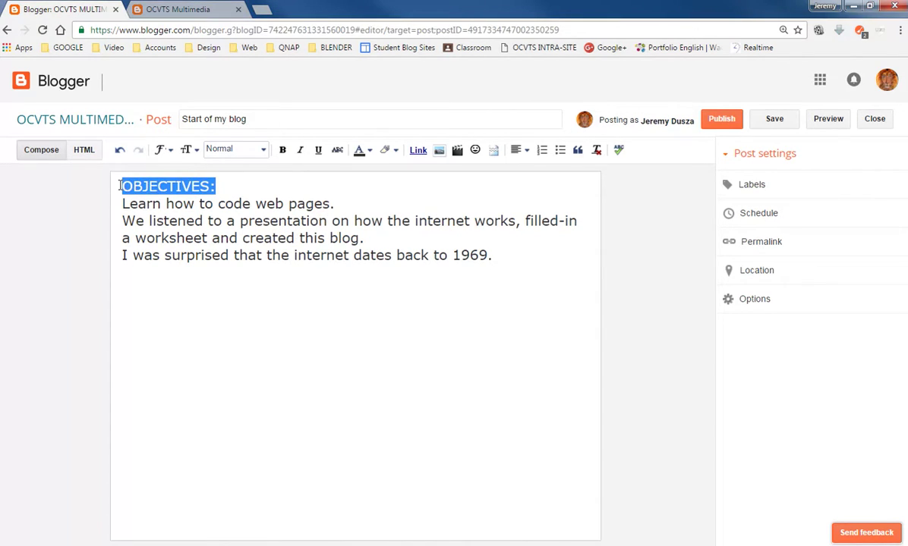
pyautogui.click(282, 151)
pyautogui.click(242, 238)
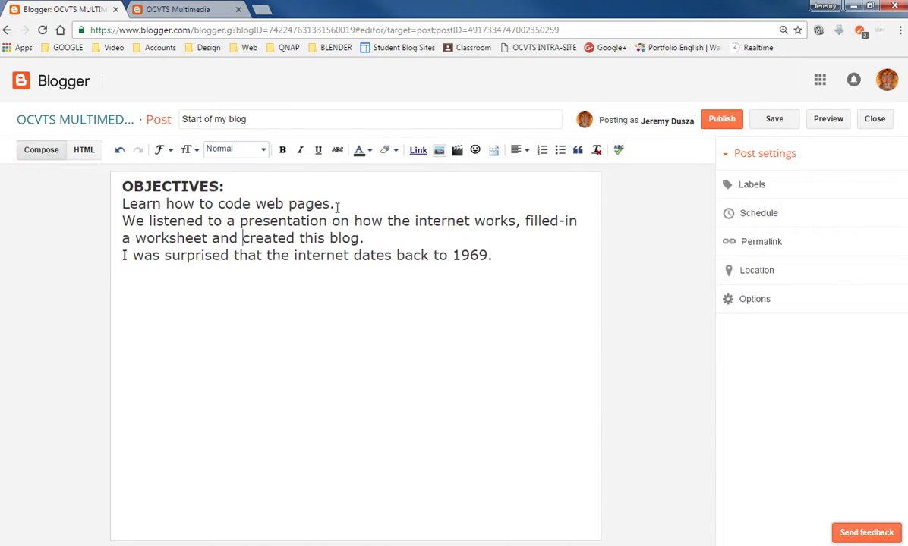
# - In the post's HTML source, set the font size of "Learn how to code web pages." to 25px and return to the composed view
pyautogui.click(82, 156)
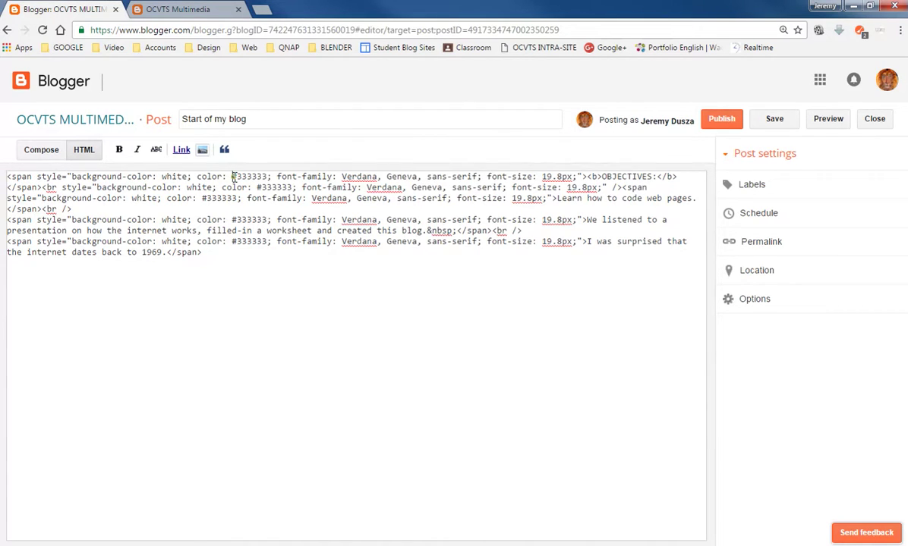
pyautogui.moveTo(231, 177); pyautogui.dragTo(267, 177)
pyautogui.click(205, 198)
pyautogui.moveTo(205, 198); pyautogui.dragTo(232, 198)
pyautogui.click(532, 199)
pyautogui.moveTo(534, 199); pyautogui.dragTo(513, 199)
pyautogui.write('25')
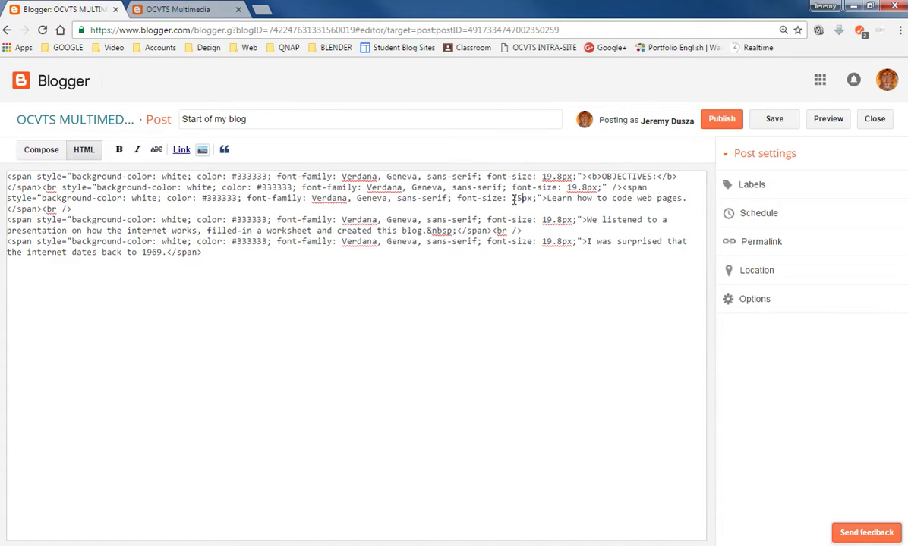
pyautogui.click(47, 150)
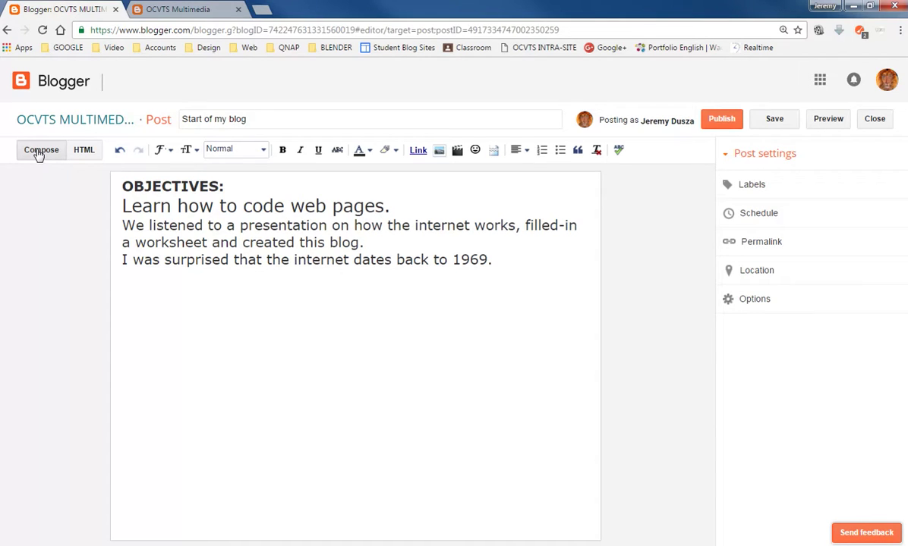
# - Examine the bold tags around OBJECTIVES: in the HTML source and compare them with the composed post
pyautogui.click(85, 152)
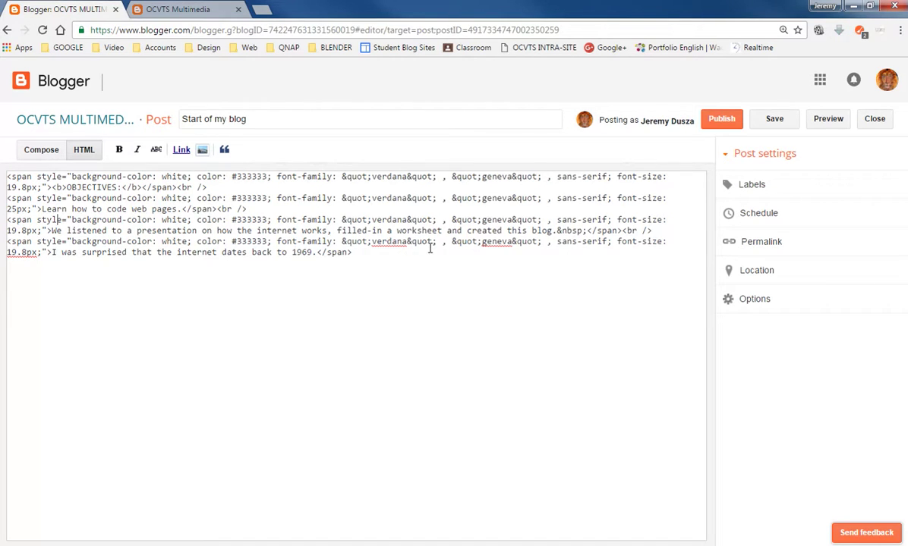
pyautogui.click(40, 151)
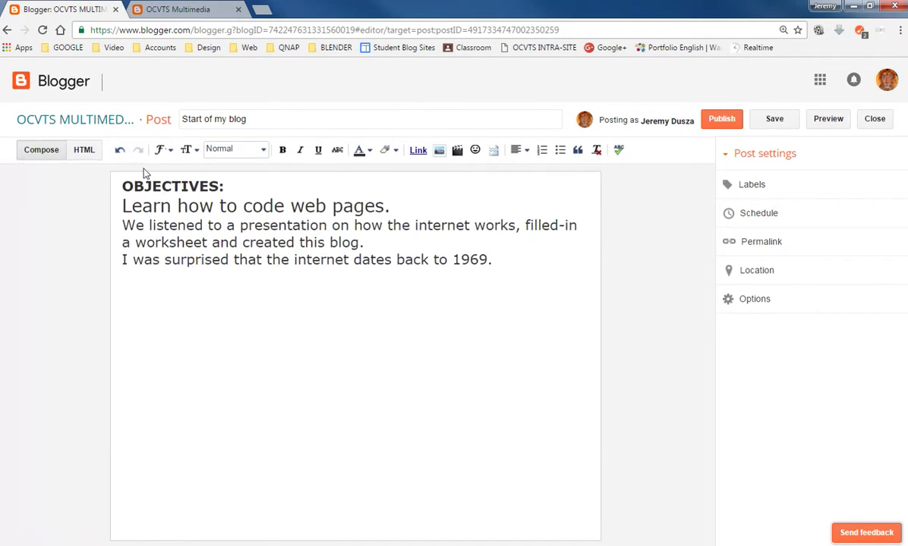
pyautogui.click(85, 150)
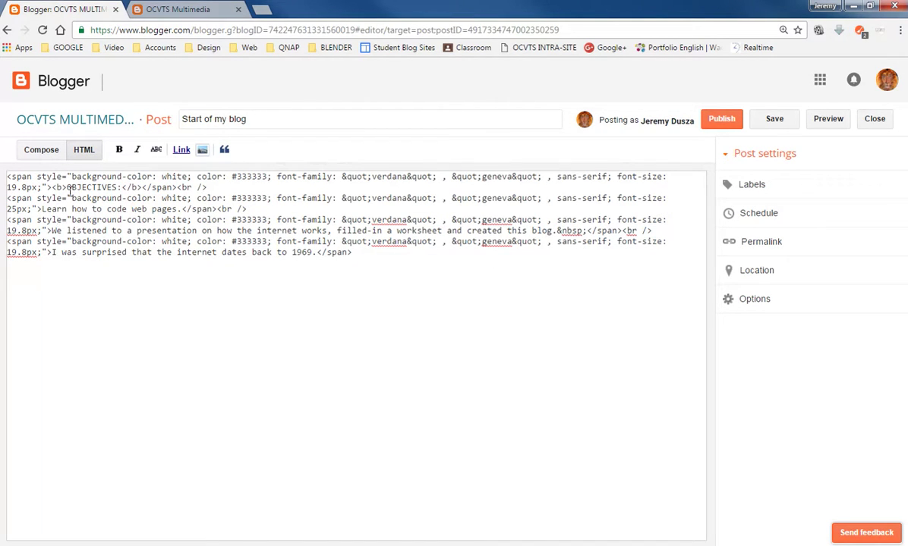
pyautogui.moveTo(55, 187); pyautogui.dragTo(66, 187)
pyautogui.moveTo(140, 187); pyautogui.dragTo(127, 187)
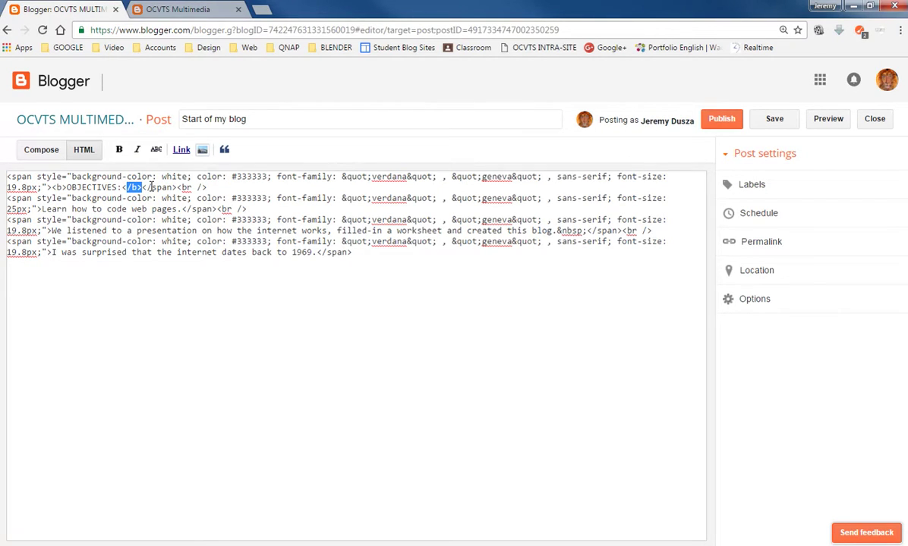
pyautogui.hotkey('ctrl', '+')
pyautogui.hotkey('ctrl', '+')
pyautogui.hotkey('ctrl', '+')
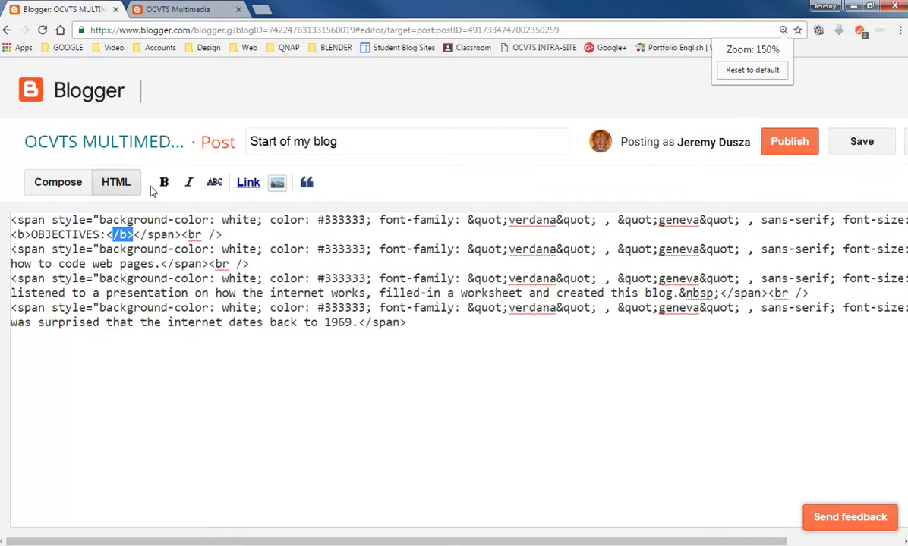
pyautogui.hotkey('ctrl', '+')
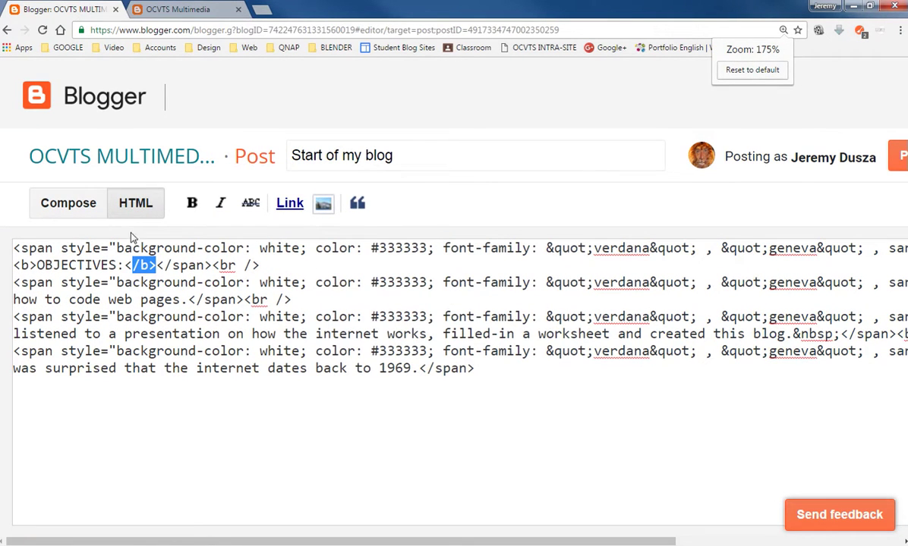
pyautogui.click(67, 205)
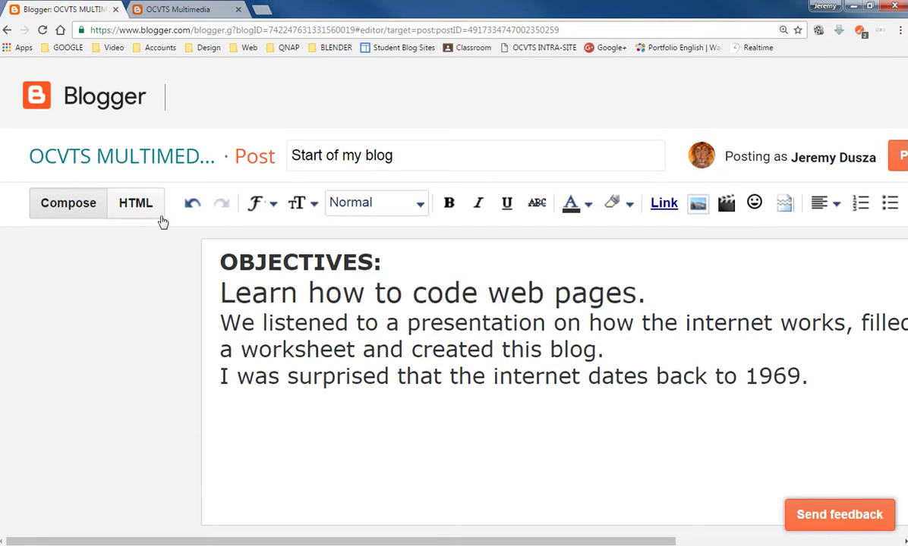
# - Change the text color of the OBJECTIVES: heading to red
pyautogui.hotkey('ctrl', '-')
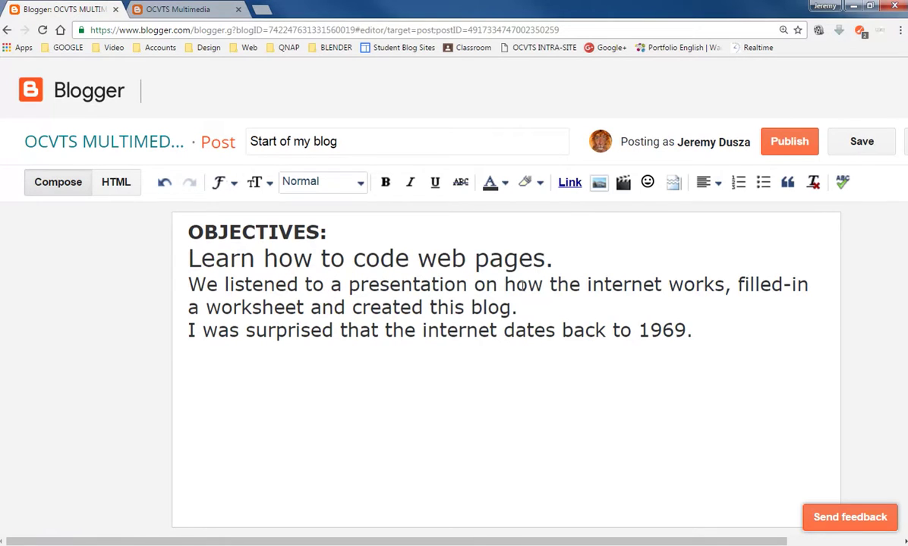
pyautogui.moveTo(327, 231); pyautogui.dragTo(183, 234)
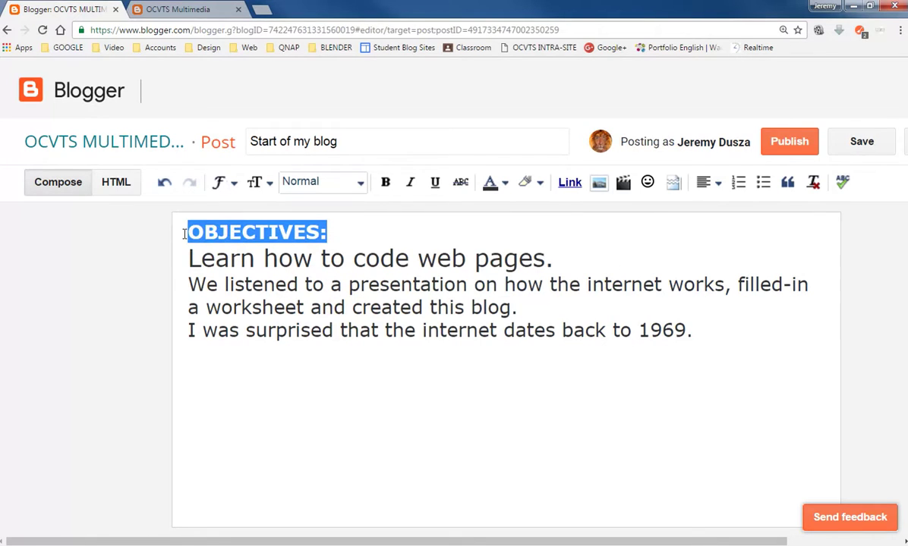
pyautogui.click(506, 185)
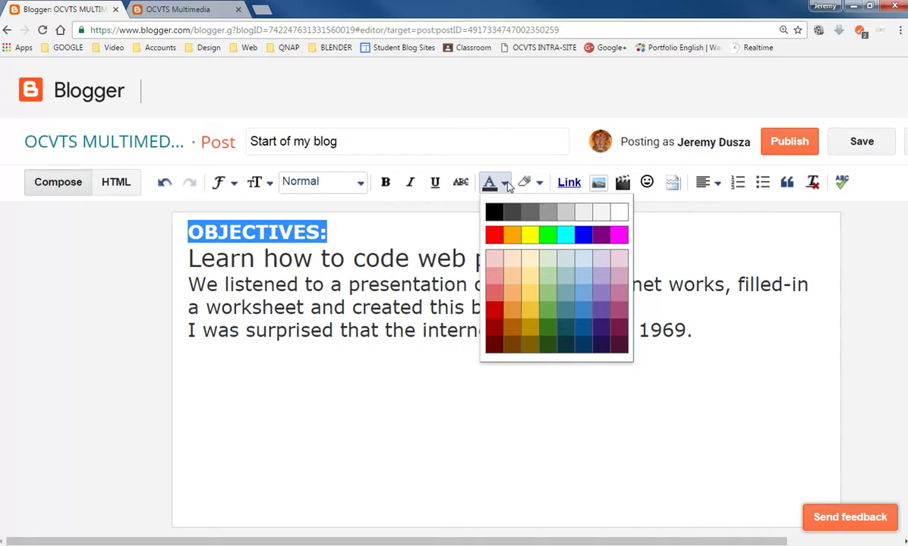
pyautogui.click(492, 236)
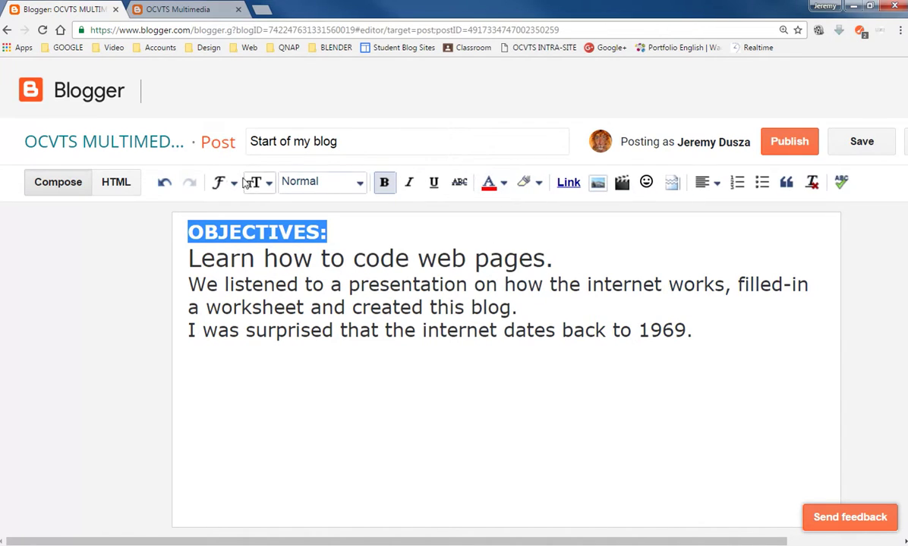
# - Inspect the heading's color attribute in the HTML source against its appearance in the composed post
pyautogui.click(125, 184)
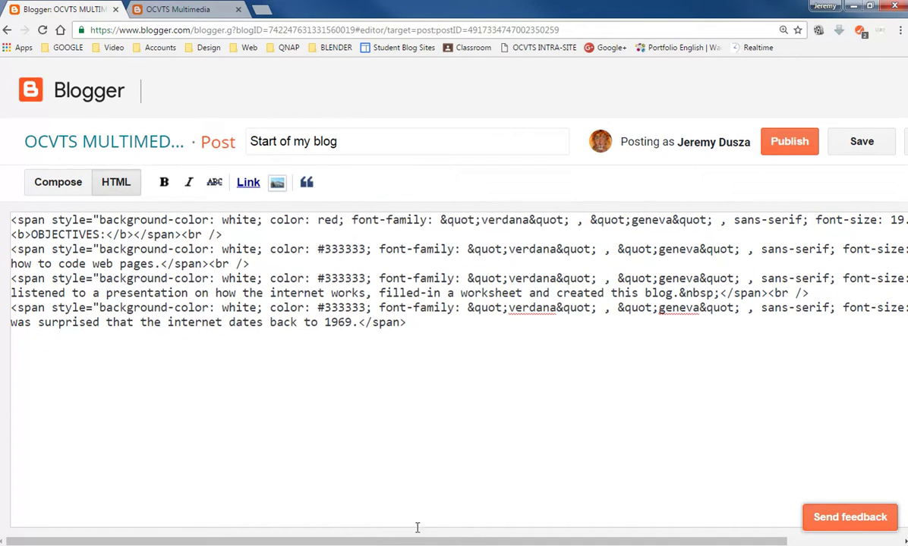
pyautogui.moveTo(421, 542)
pyautogui.mouseDown()
pyautogui.moveTo(512, 542)
pyautogui.moveTo(429, 543)
pyautogui.mouseUp()
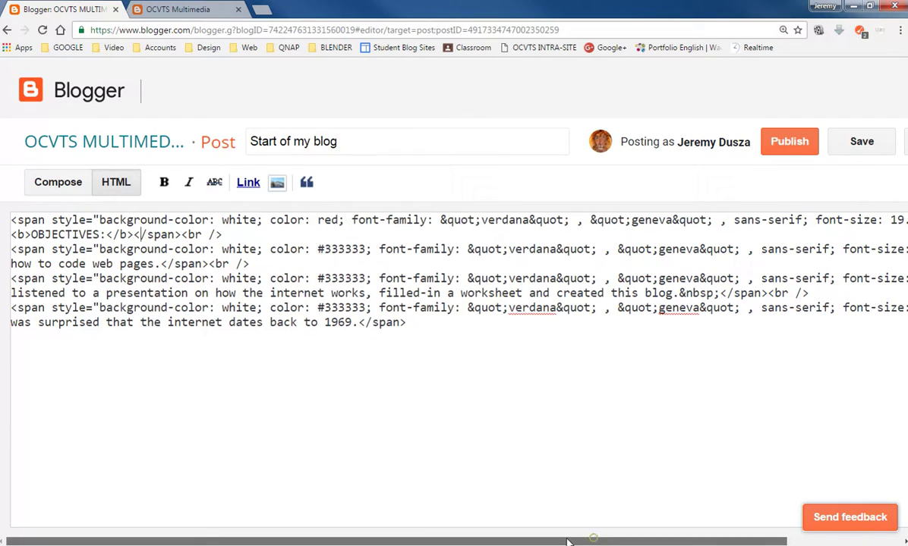
pyautogui.click(56, 186)
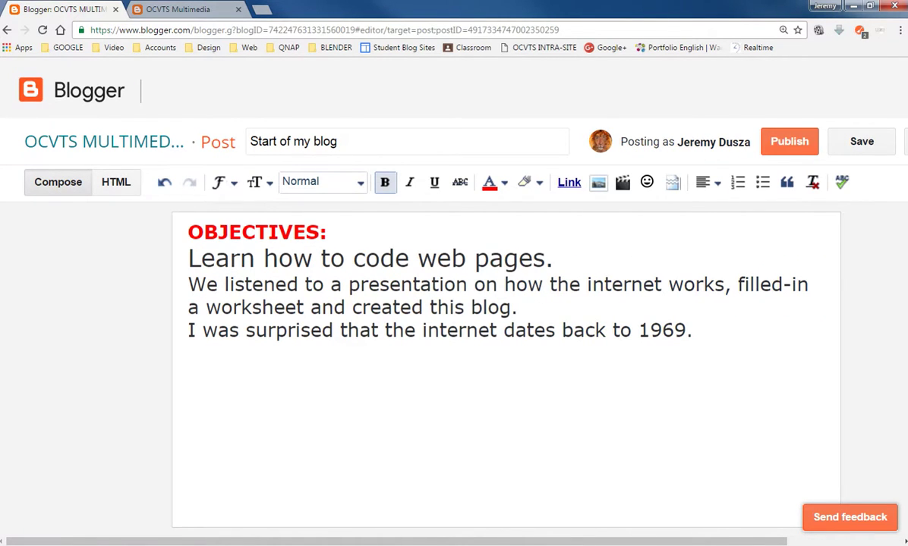
pyautogui.click(117, 182)
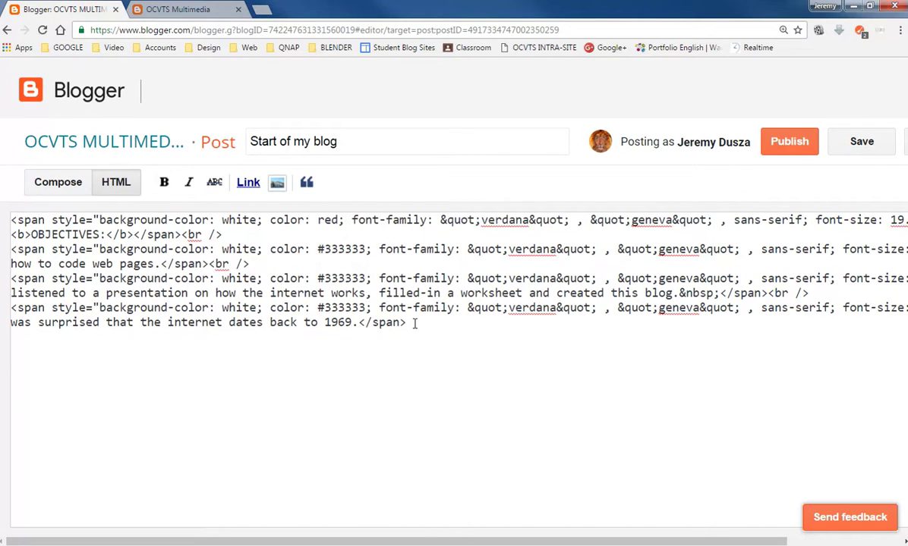
# - Below the post text in the HTML source, add opening and closing table tags with a <tr> row tag inside
pyautogui.write('<table>')
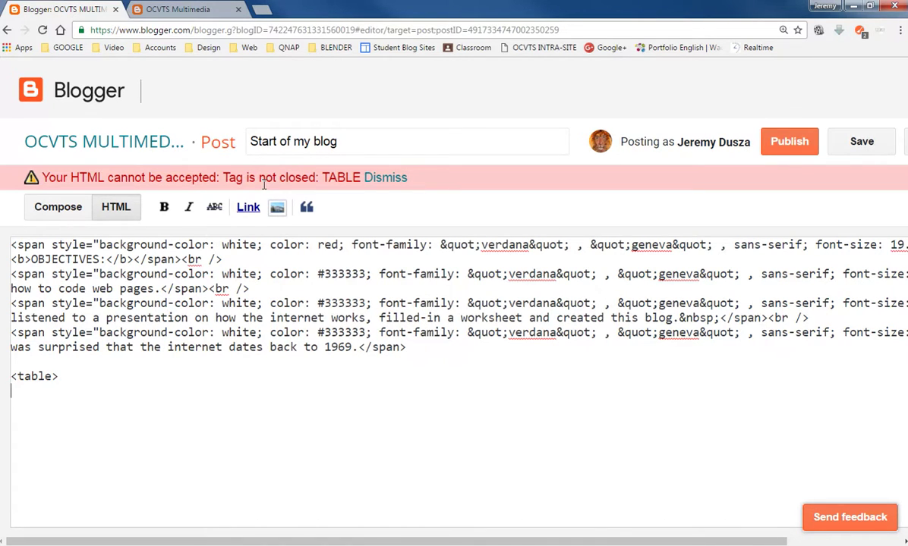
pyautogui.write('</table>')
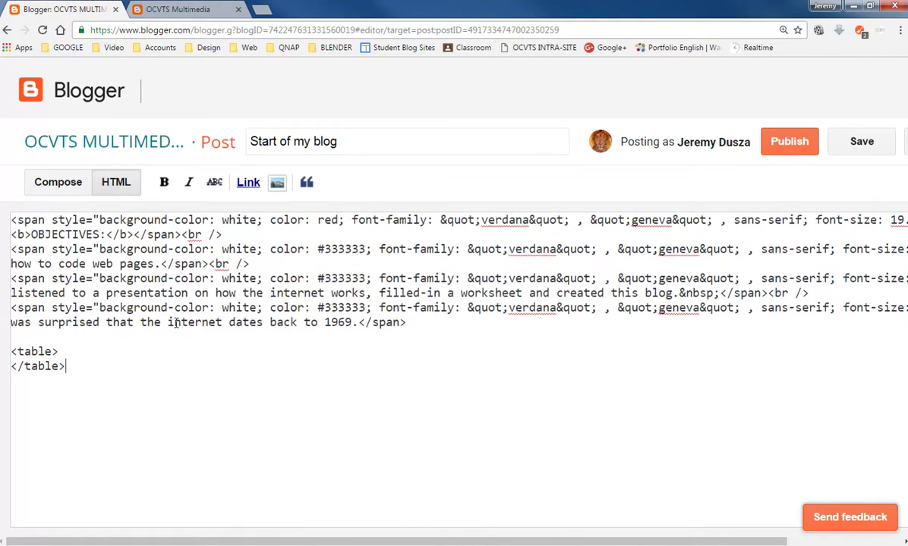
pyautogui.click(60, 352)
pyautogui.press('Return')
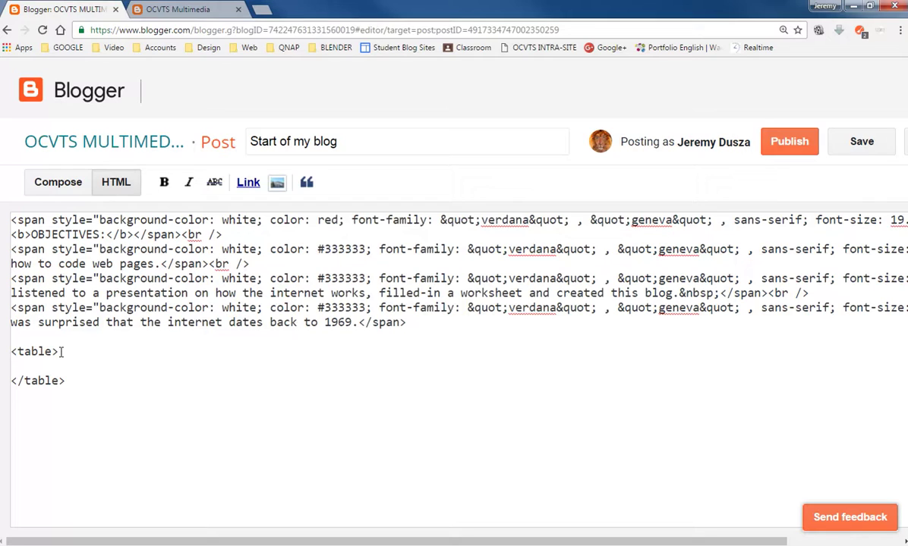
pyautogui.write('<tr>')
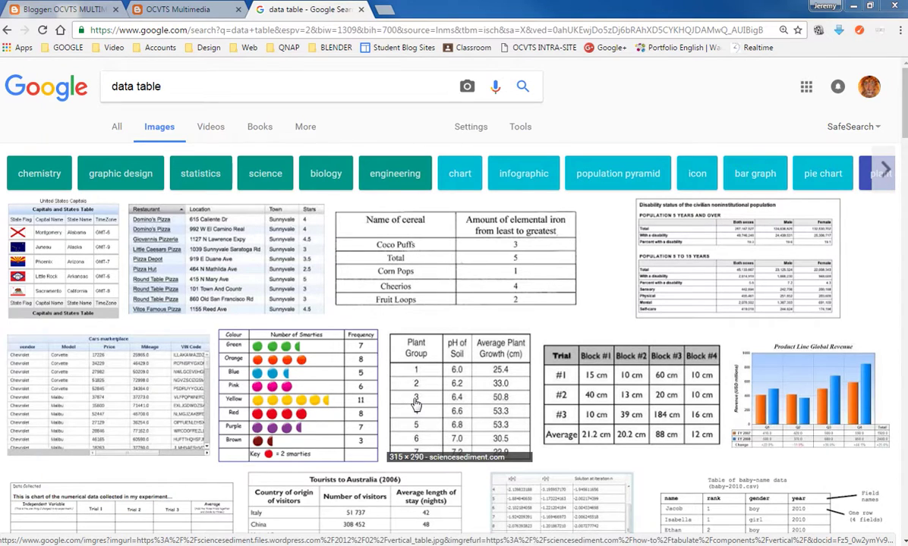
# - Examine the rows and columns of the plant growth data table in Google Images and return to the post's HTML source
pyautogui.click(395, 346)
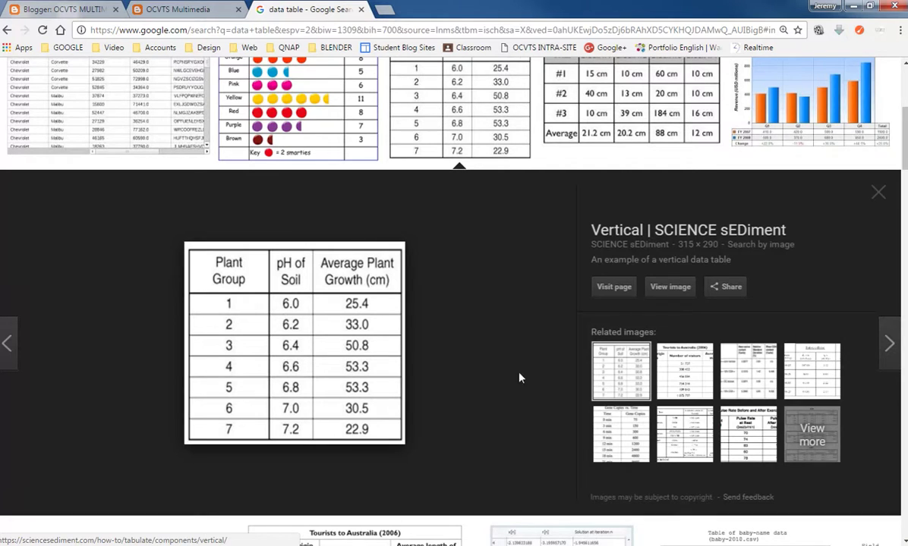
pyautogui.click(176, 9)
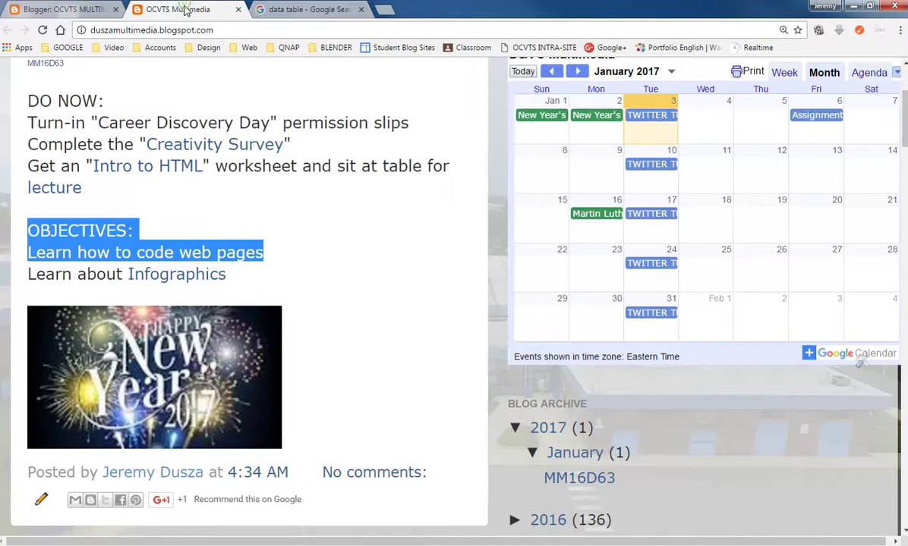
pyautogui.click(59, 10)
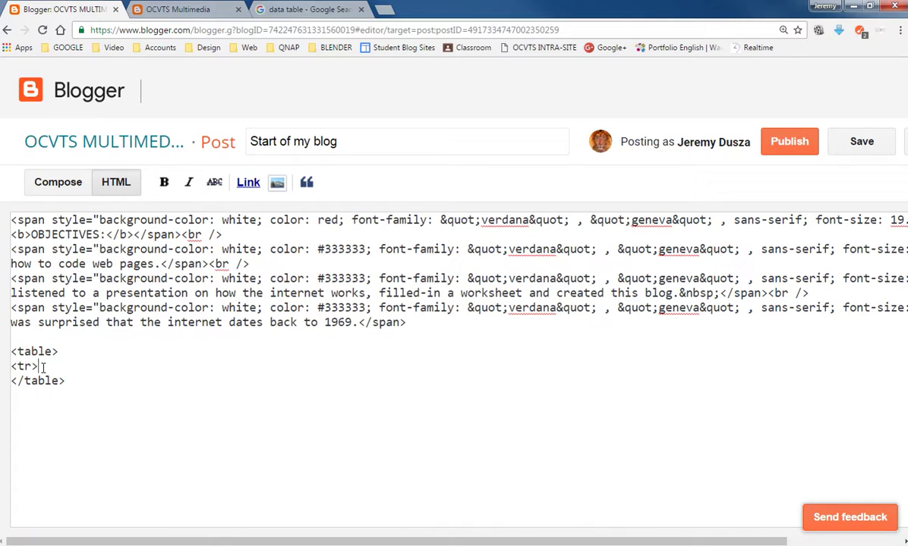
# - Add a <td> cell tag on its own line below the table's <tr> tag
pyautogui.press('Return')
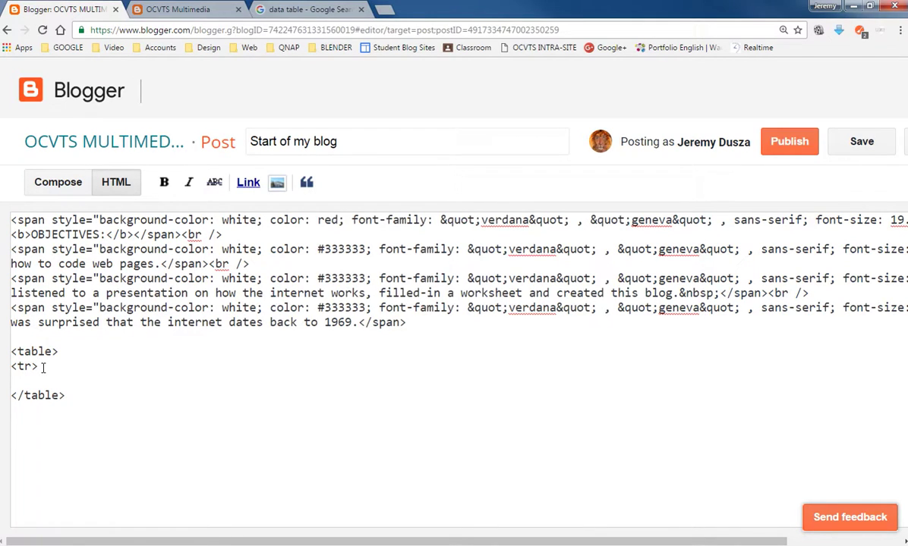
pyautogui.write('<td>')
pyautogui.press('Return')
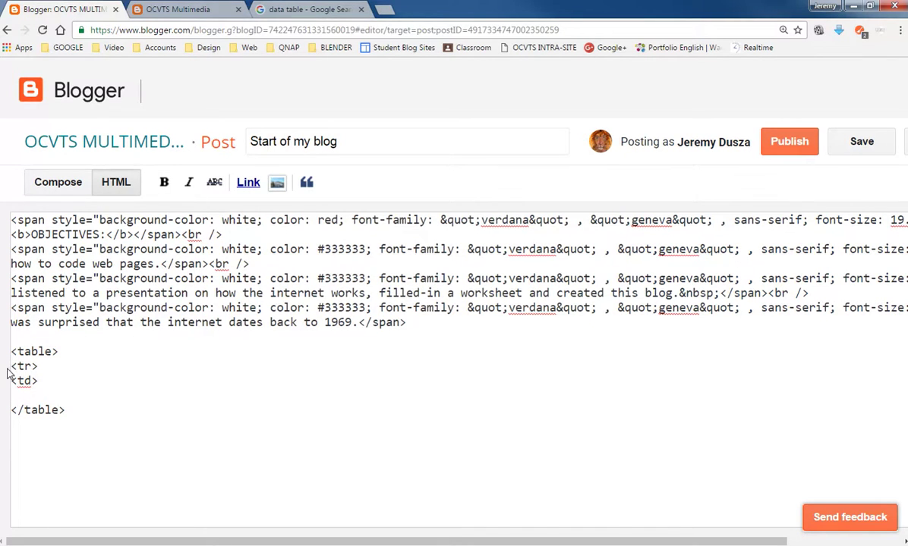
# - Give the opening table tag a border attribute of "1px"
pyautogui.hscroll(3, 11, 367)
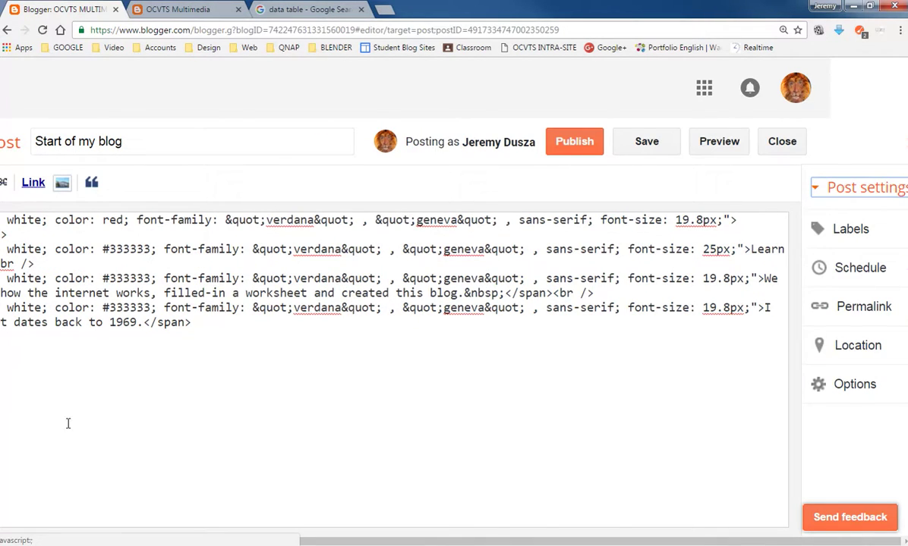
pyautogui.hscroll(-2, 354, 530)
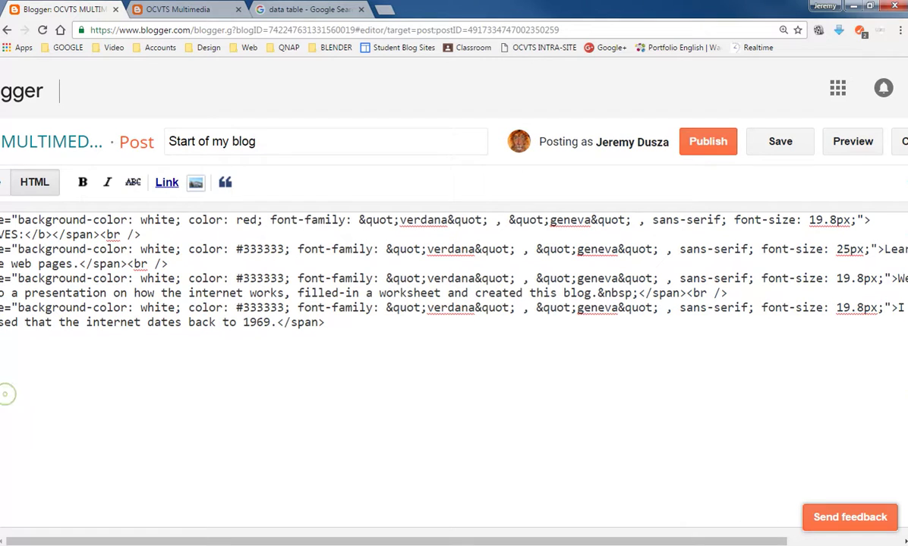
pyautogui.hotkey('ctrl', '-')
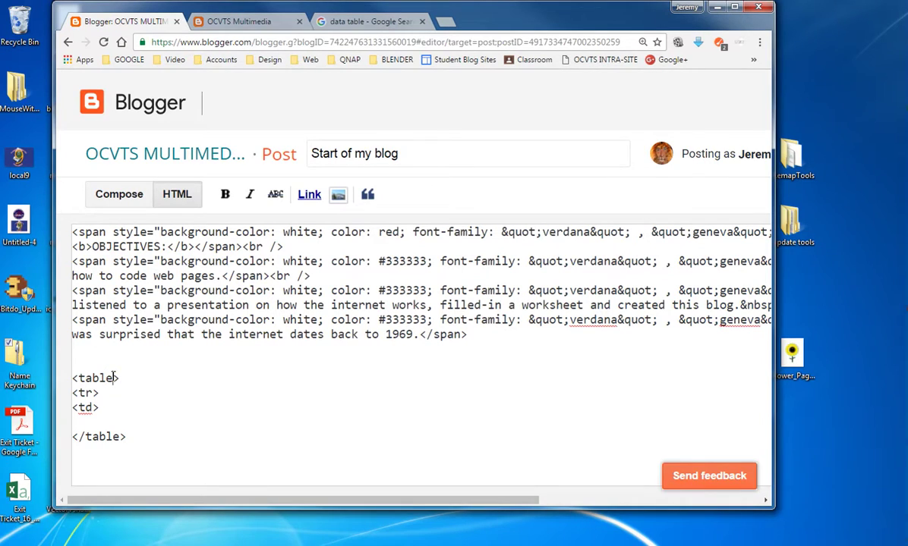
pyautogui.write('border=1')
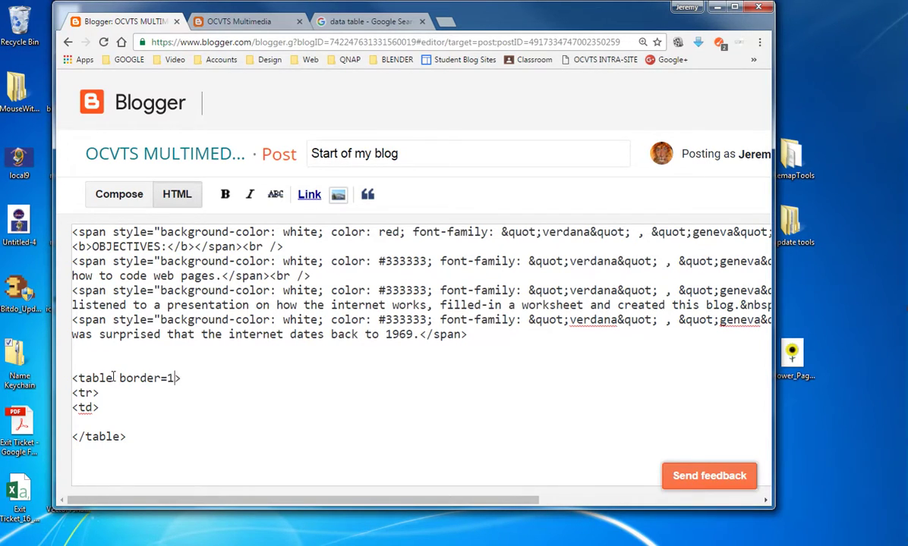
pyautogui.press('BackSpace')
pyautogui.write('"1 px"')
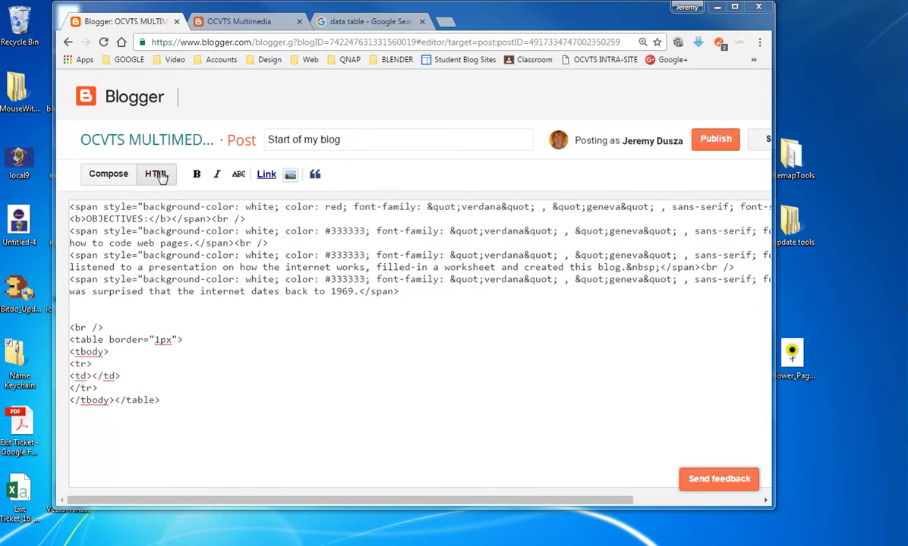
# - Move all the post text from the composed view into the table's <td> cell in the HTML source
pyautogui.click(100, 170)
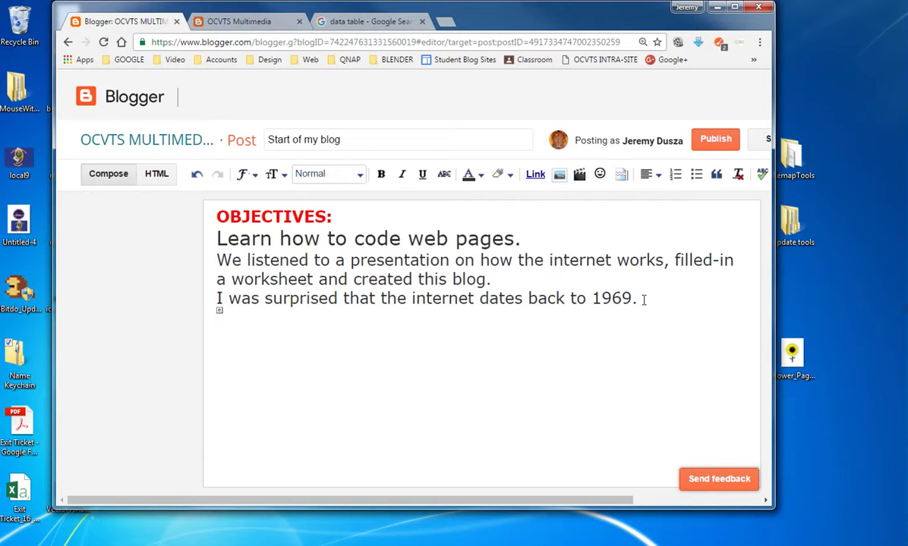
pyautogui.moveTo(642, 299); pyautogui.dragTo(218, 218)
pyautogui.hotkey('ctrl', 'c')
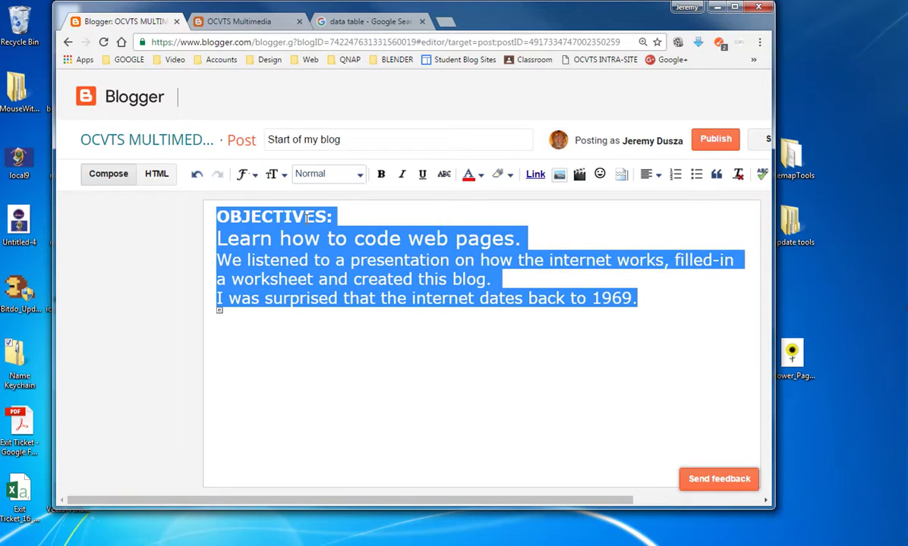
pyautogui.press('BackSpace')
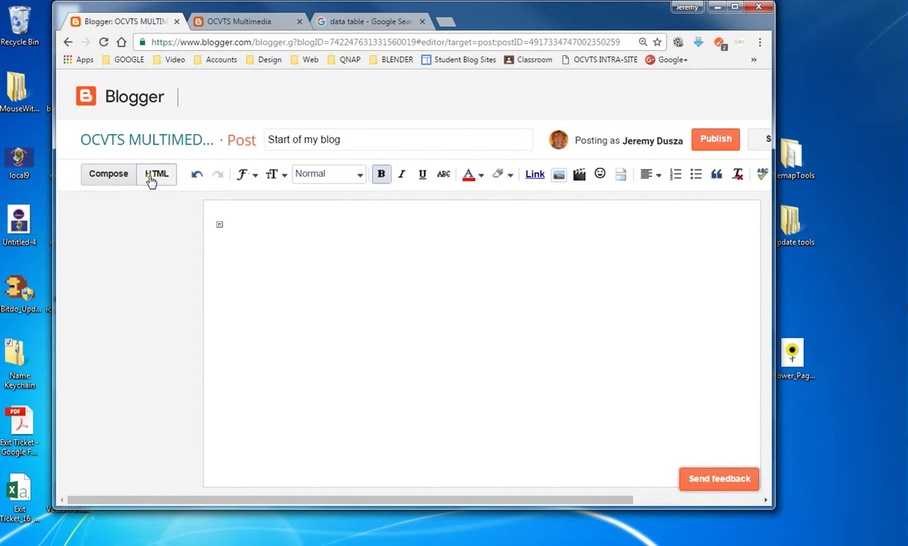
pyautogui.click(152, 178)
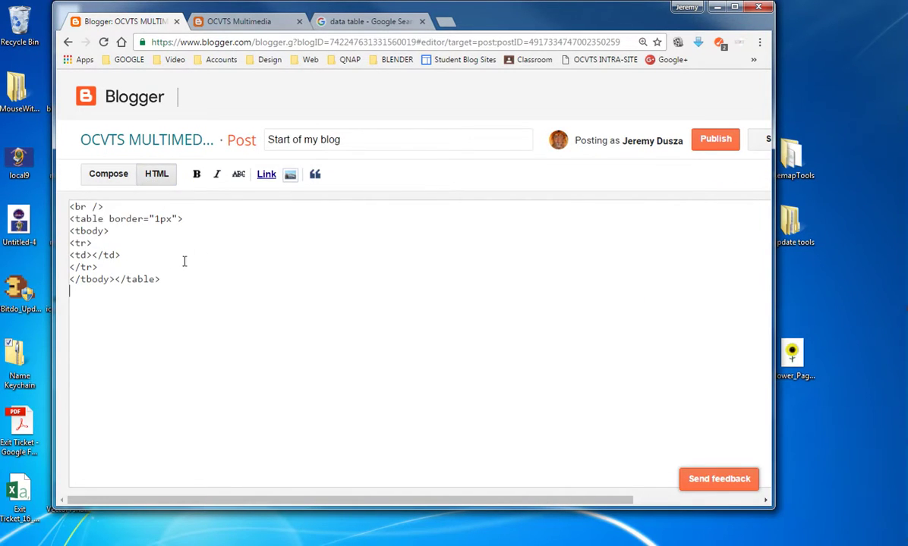
pyautogui.click(91, 255)
pyautogui.hotkey('ctrl', 'v')
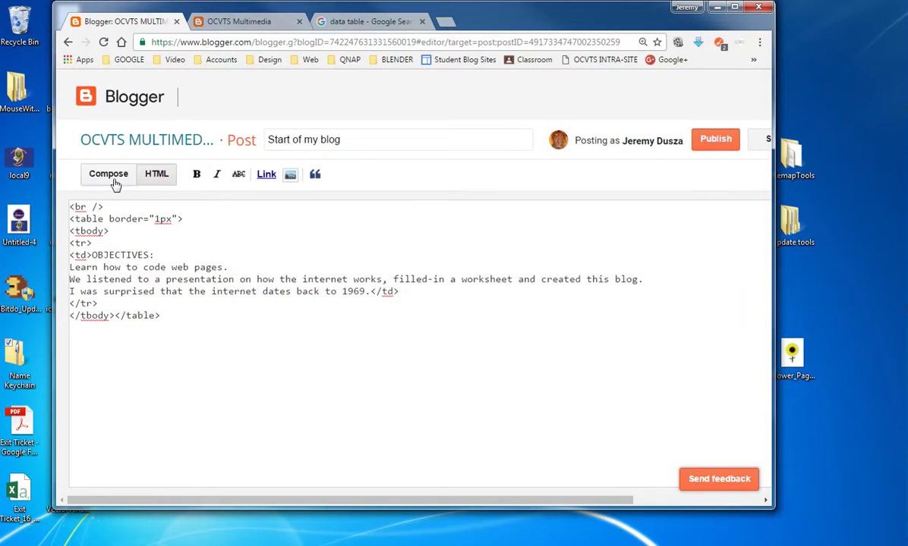
# - Compare the bordered table in the composed view with its HTML source, making the browser window wide enough to show the whole table
pyautogui.click(114, 182)
pyautogui.click(159, 181)
pyautogui.hotkey('ctrl', '+')
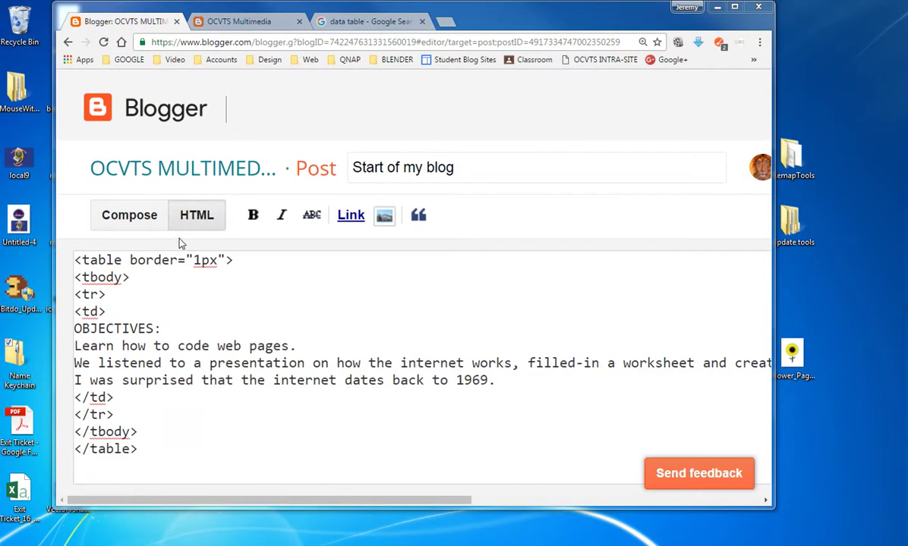
pyautogui.click(148, 218)
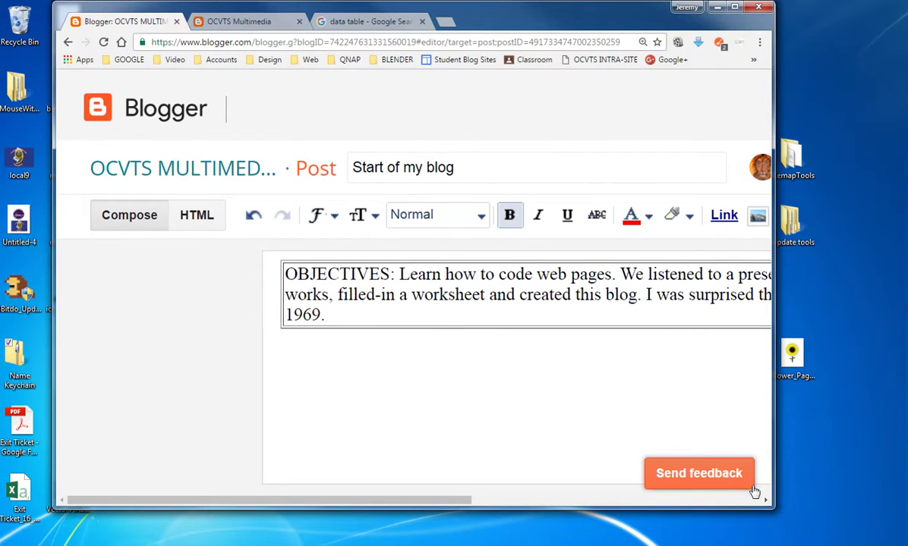
pyautogui.moveTo(768, 503); pyautogui.dragTo(904, 507)
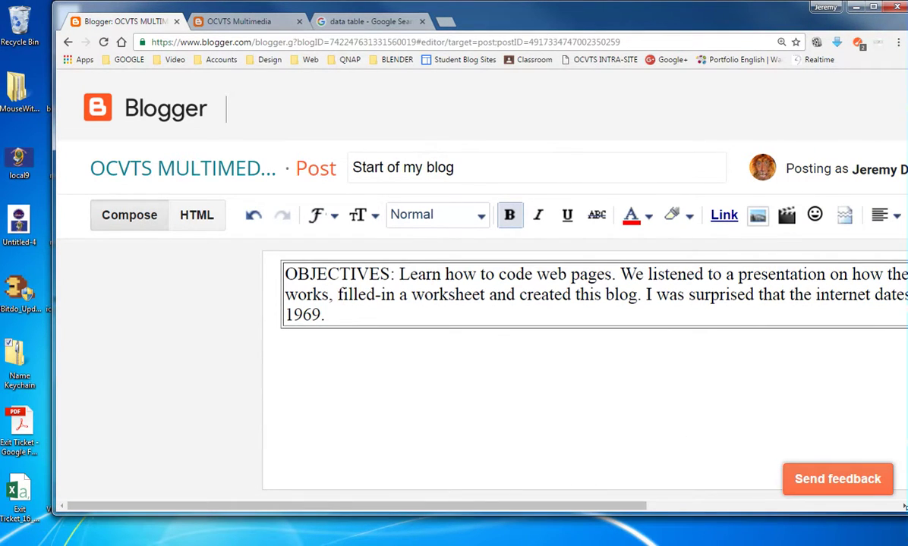
pyautogui.hotkey('ctrl', '-')
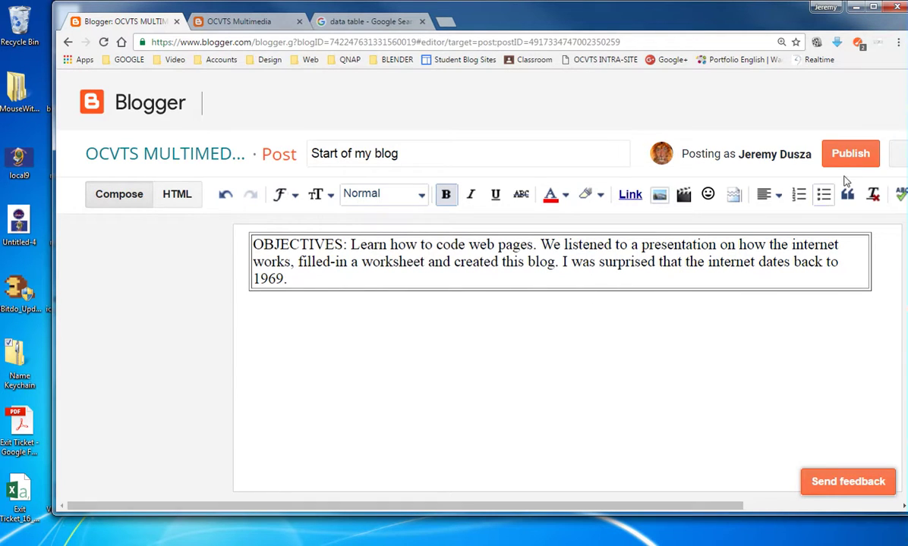
# - Publish the post with a public Google+ share and open the live blog
pyautogui.click(850, 154)
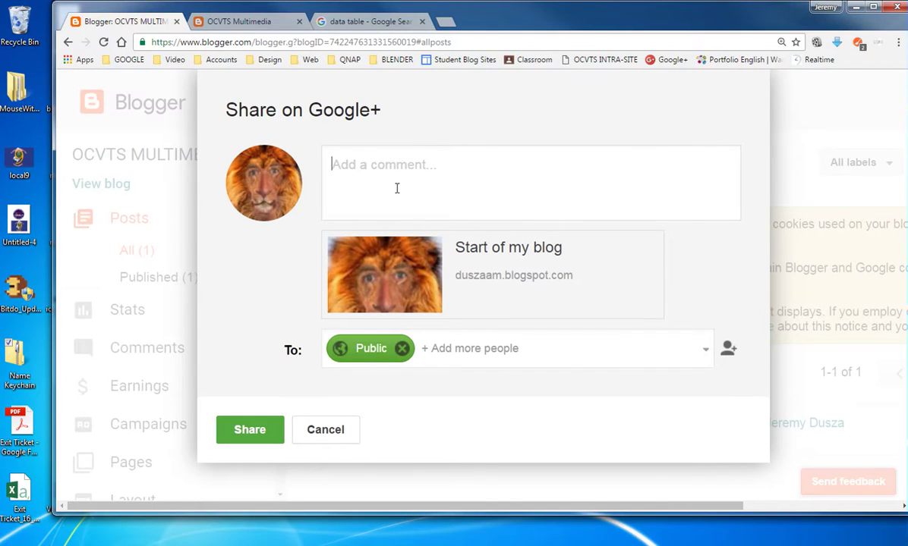
pyautogui.click(252, 434)
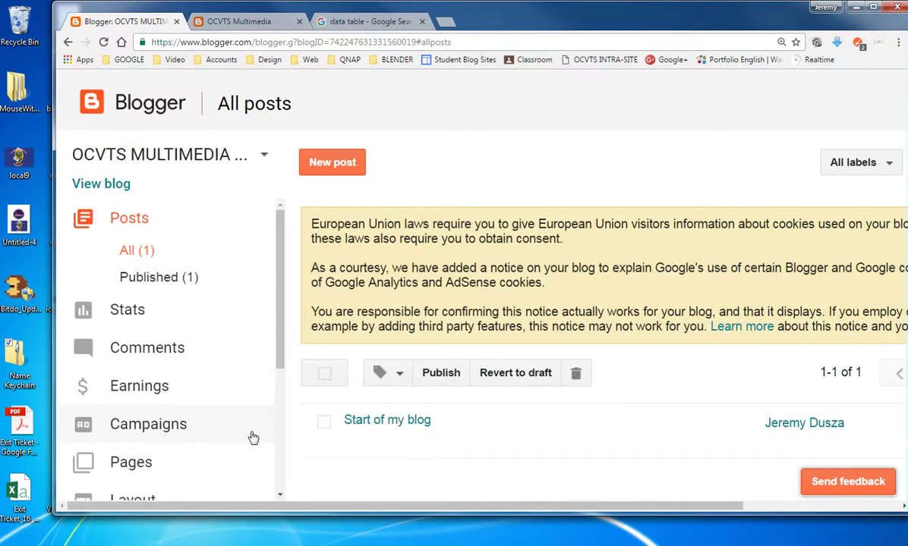
pyautogui.click(101, 184)
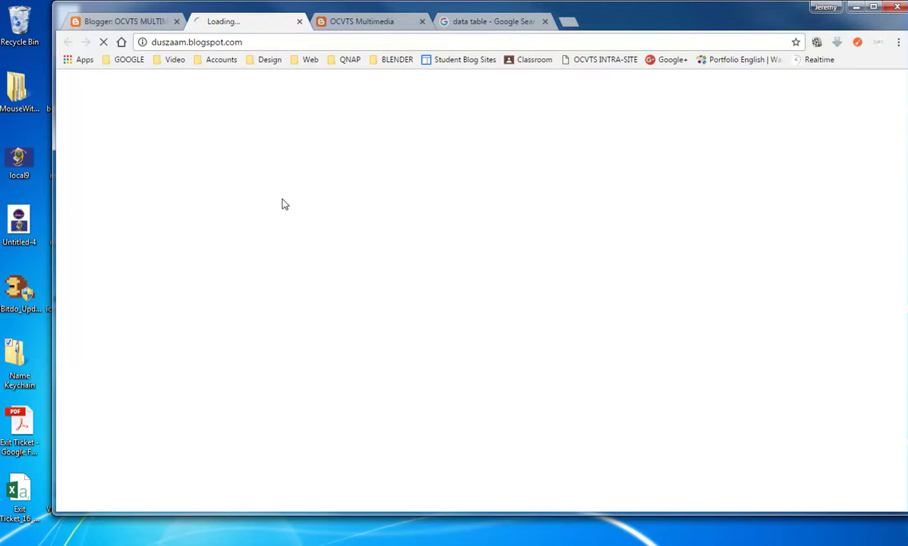